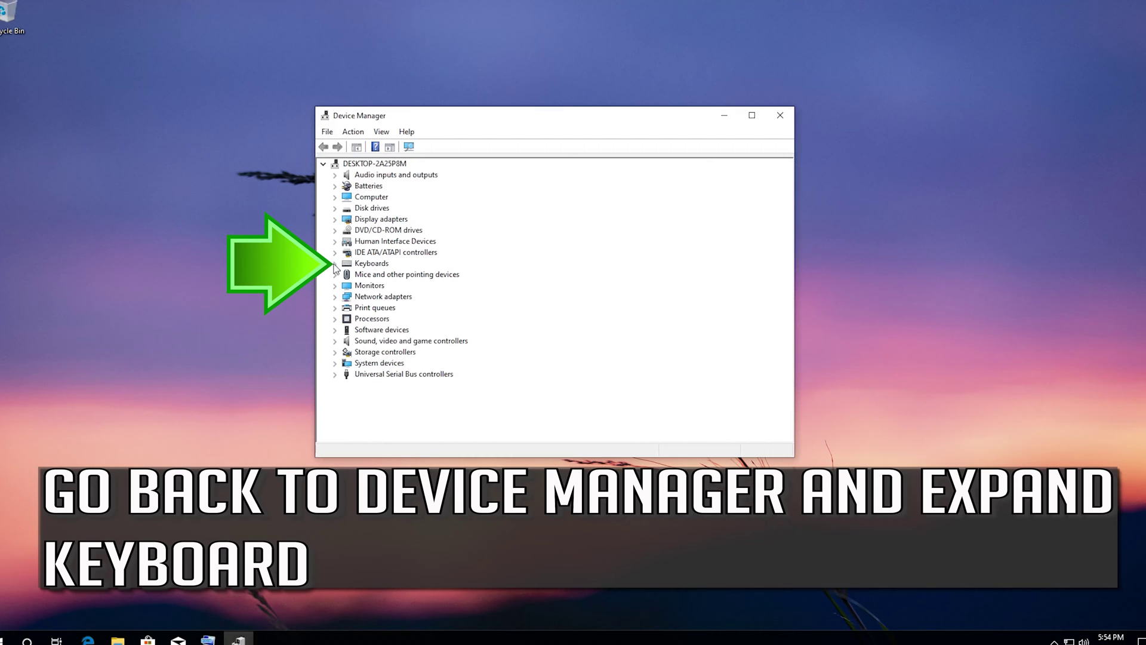
# Start a driver update for the Standard PS/2 Keyboard listed under Keyboards
pyautogui.click(334, 264)
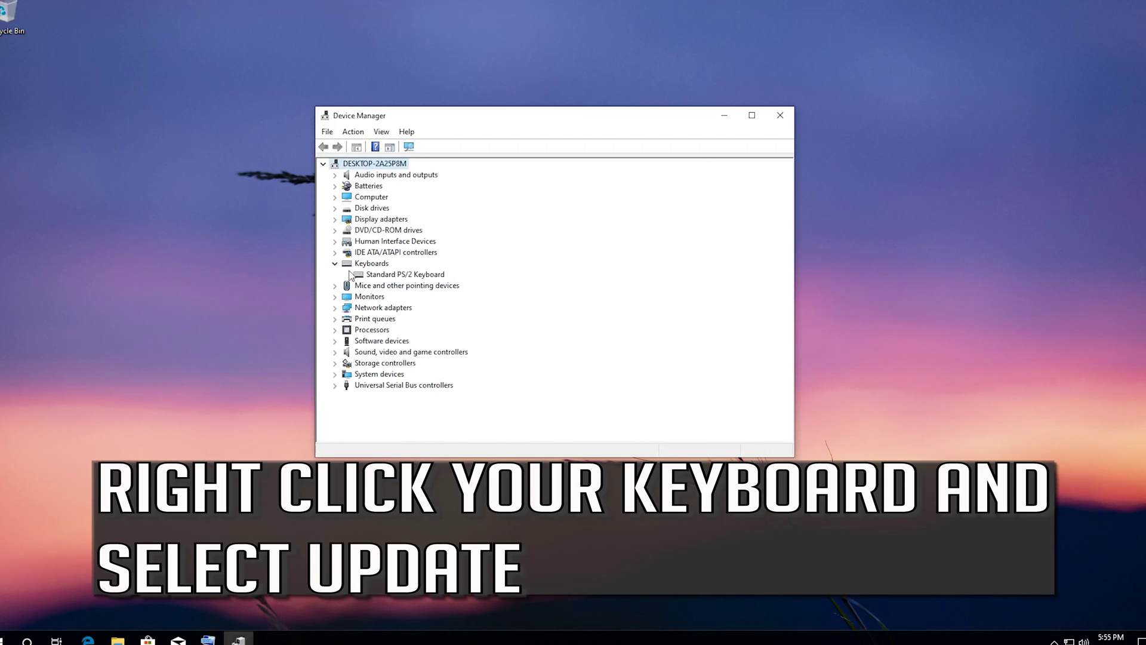
pyautogui.click(362, 274)
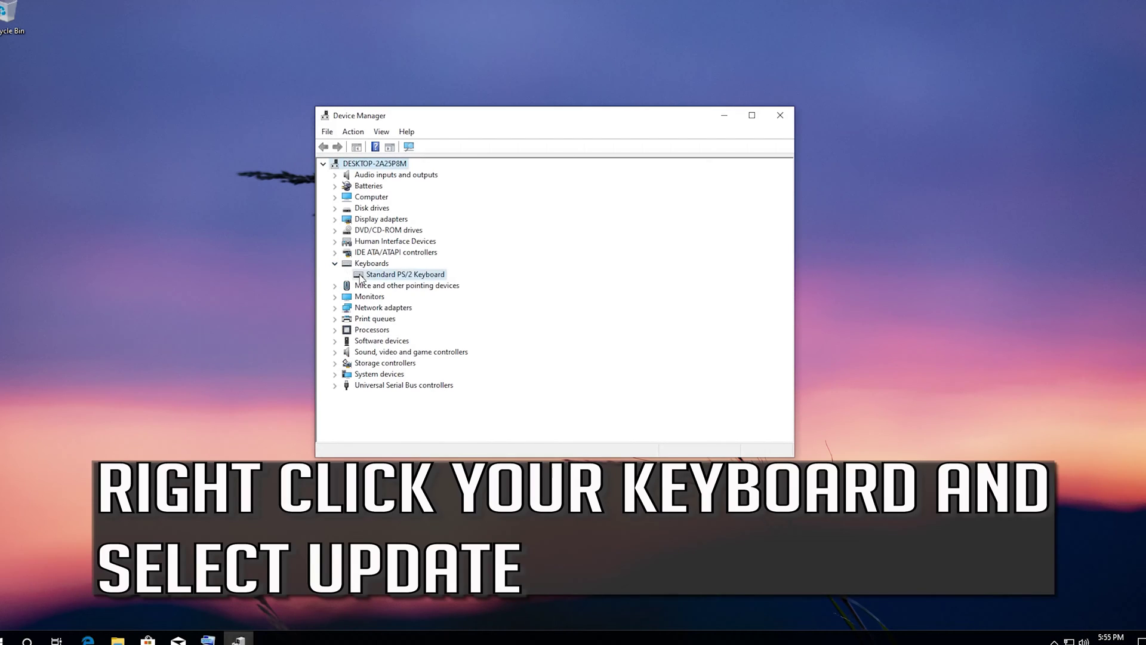
pyautogui.rightClick(424, 276)
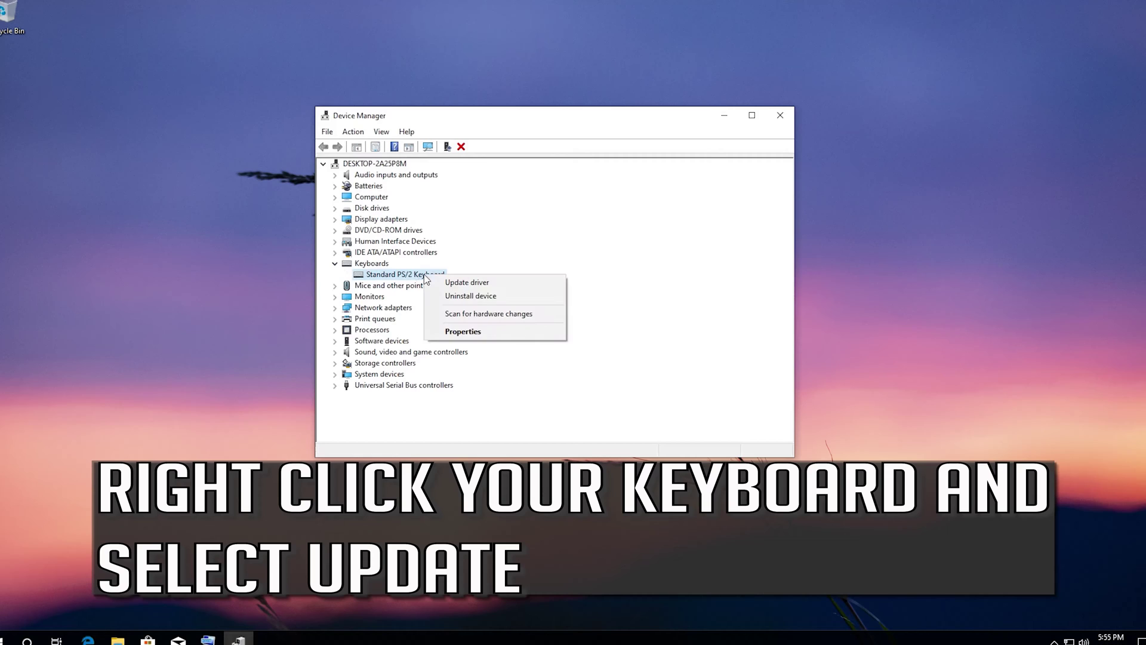
pyautogui.click(500, 285)
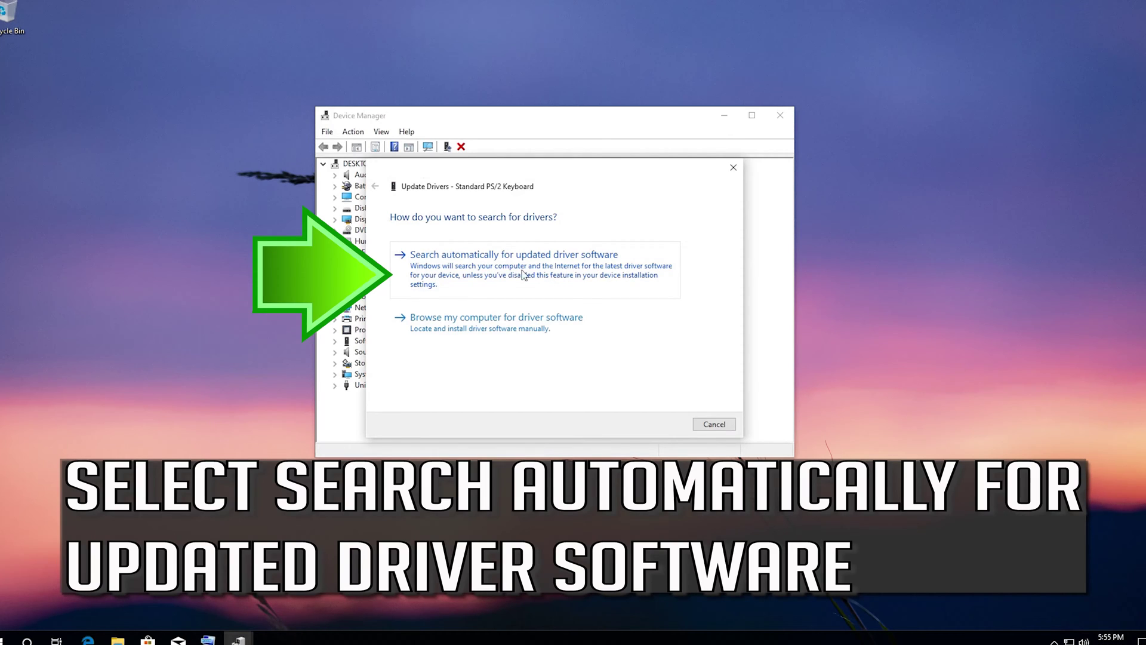
# Search automatically for a newer keyboard driver, then close the wizard and Device Manager
pyautogui.click(491, 275)
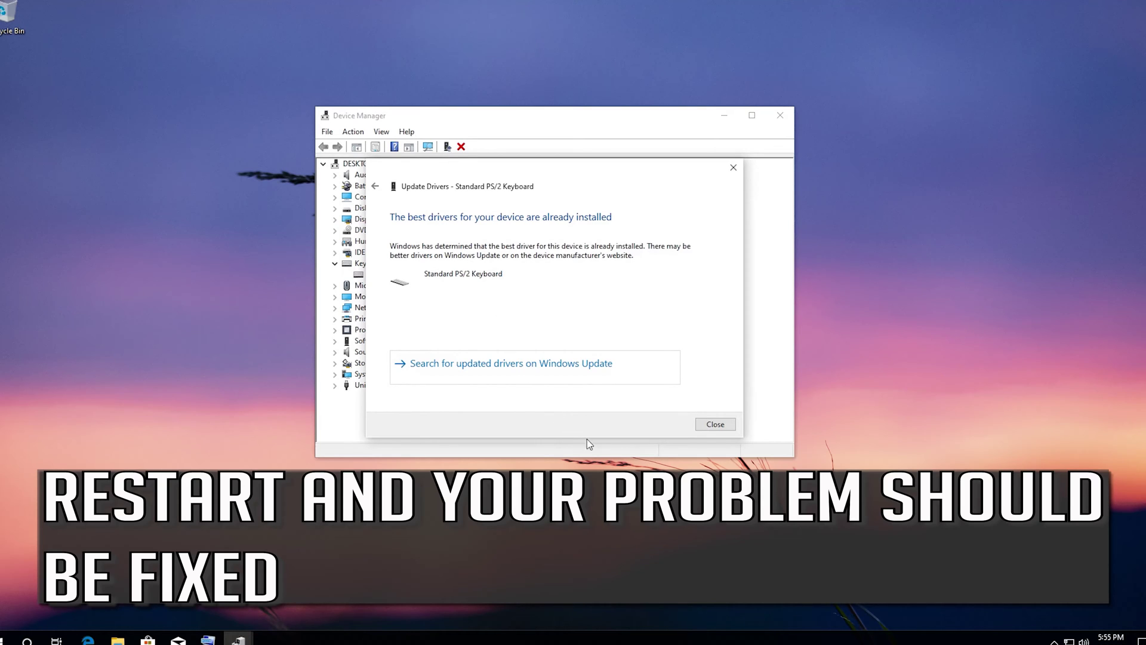
pyautogui.click(726, 423)
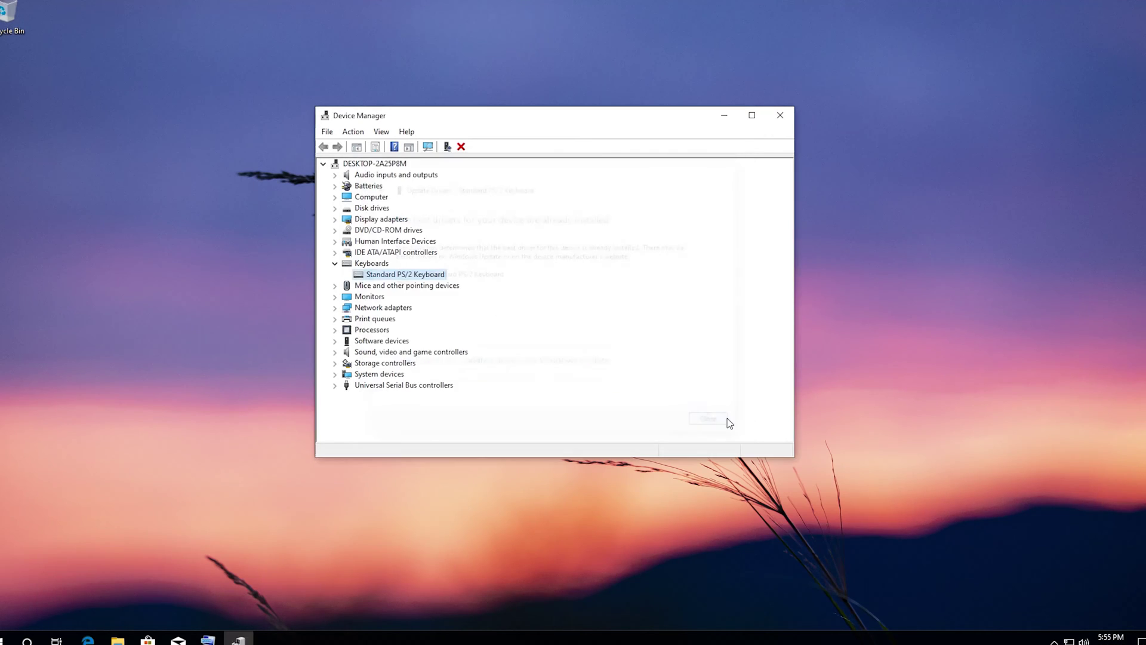
pyautogui.click(780, 115)
# Restart the computer from the Start menu's Power options, then launch Windows Settings
pyautogui.click(5, 638)
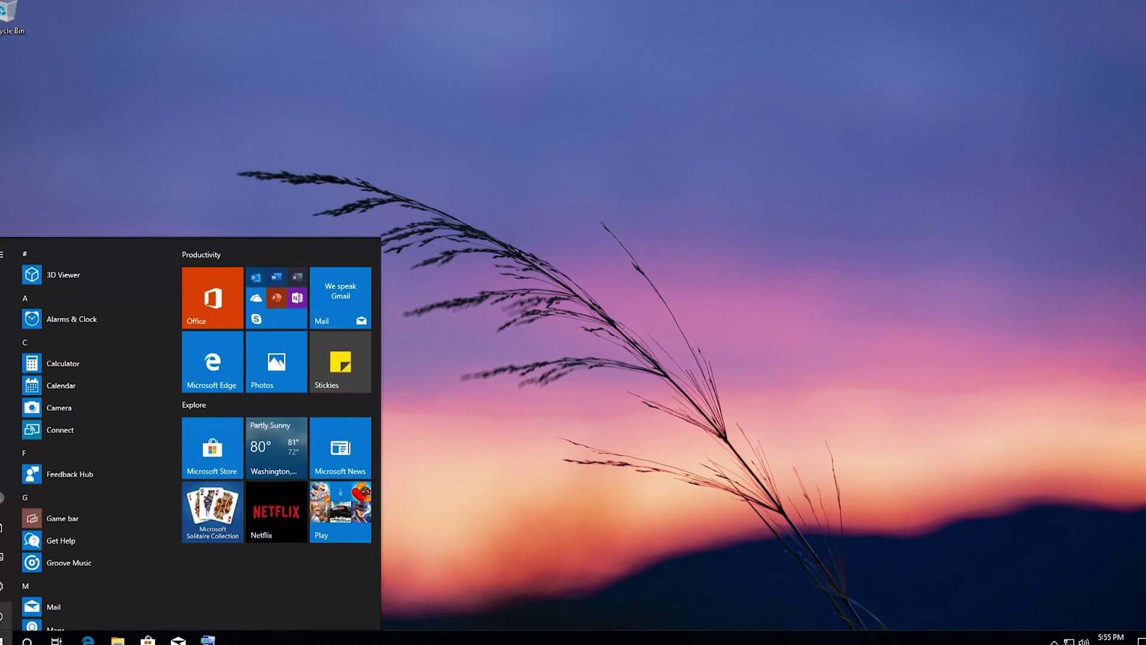
pyautogui.click(2, 612)
pyautogui.click(13, 586)
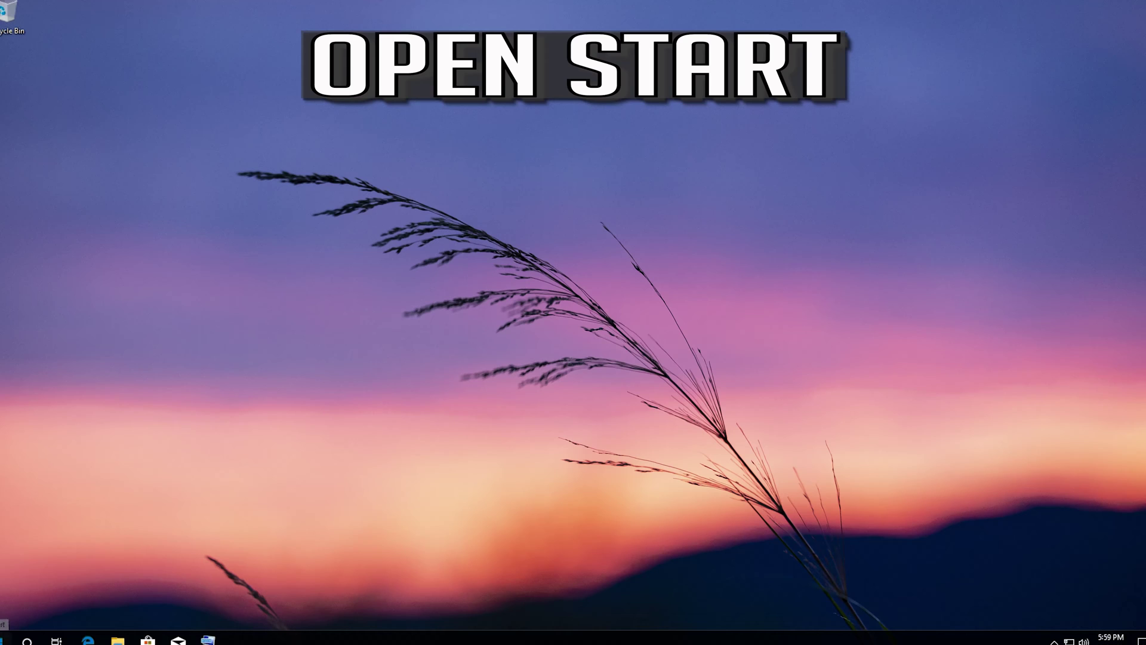
pyautogui.press('super')
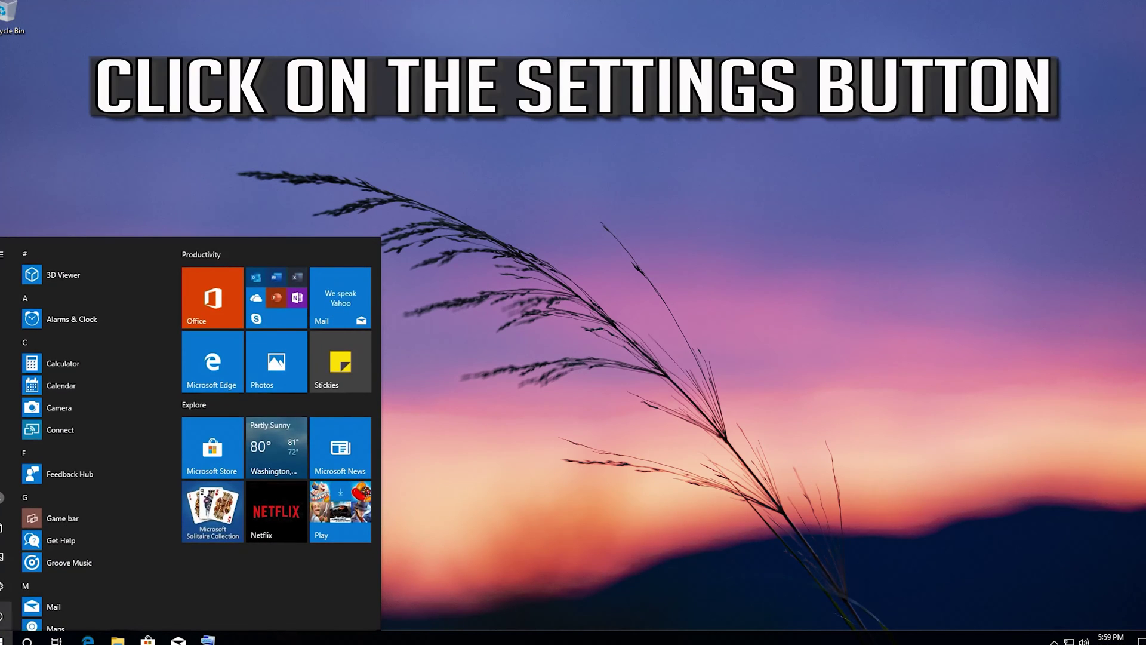
pyautogui.click(5, 586)
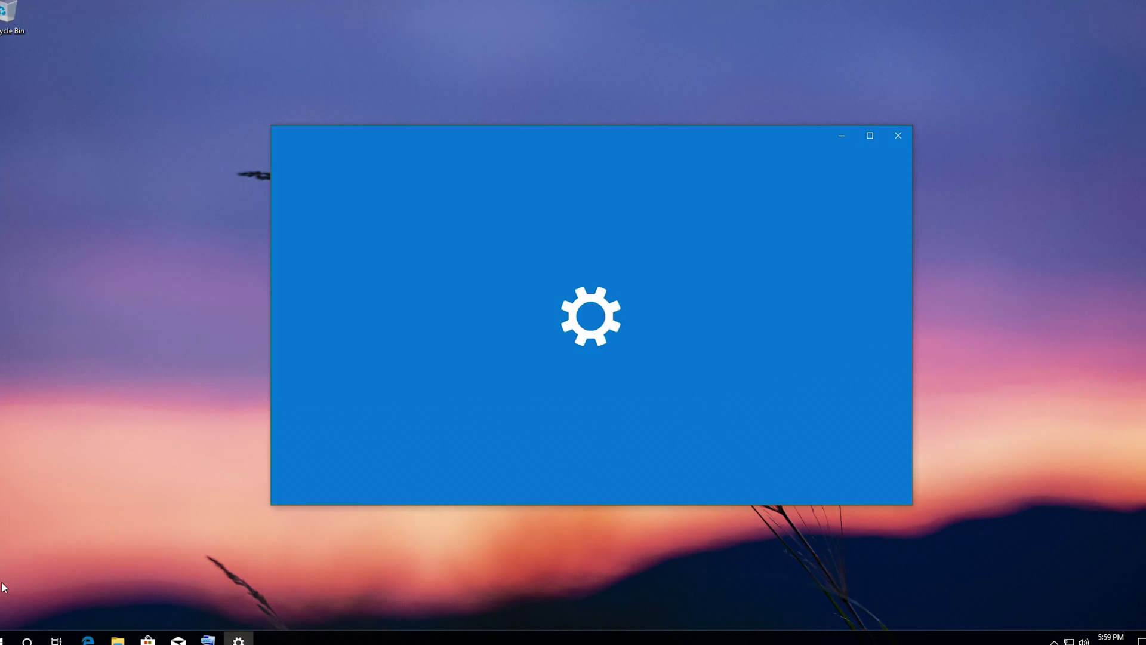
# Run the Keyboard troubleshooter from Update & Security > Troubleshoot
pyautogui.scroll(-1, 589, 364)
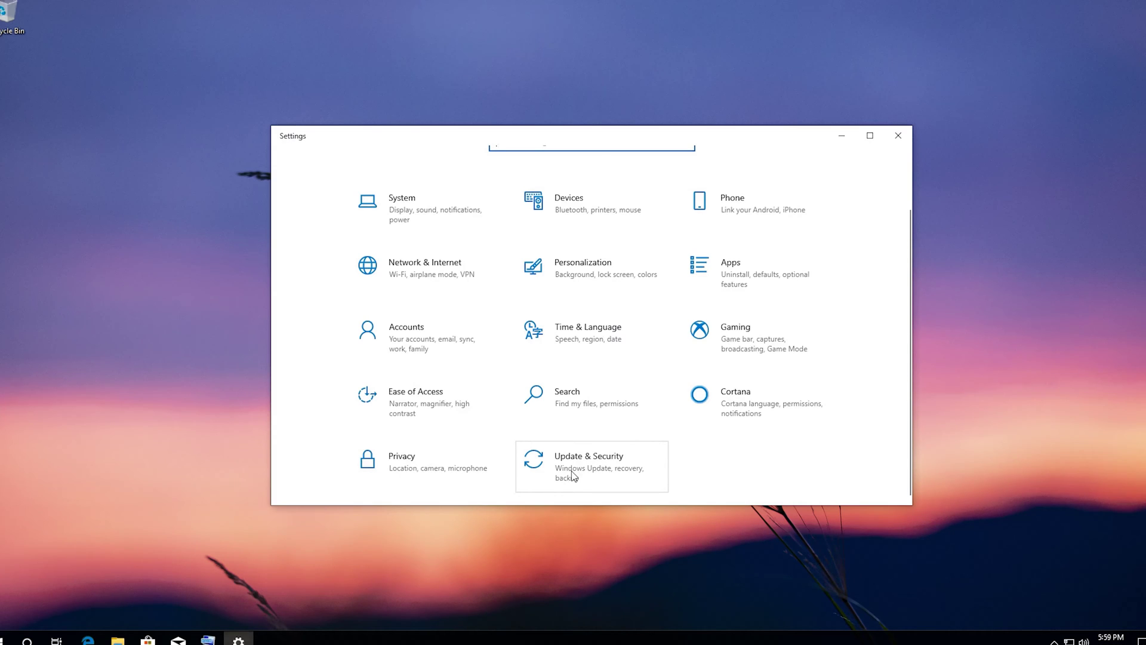
pyautogui.click(571, 476)
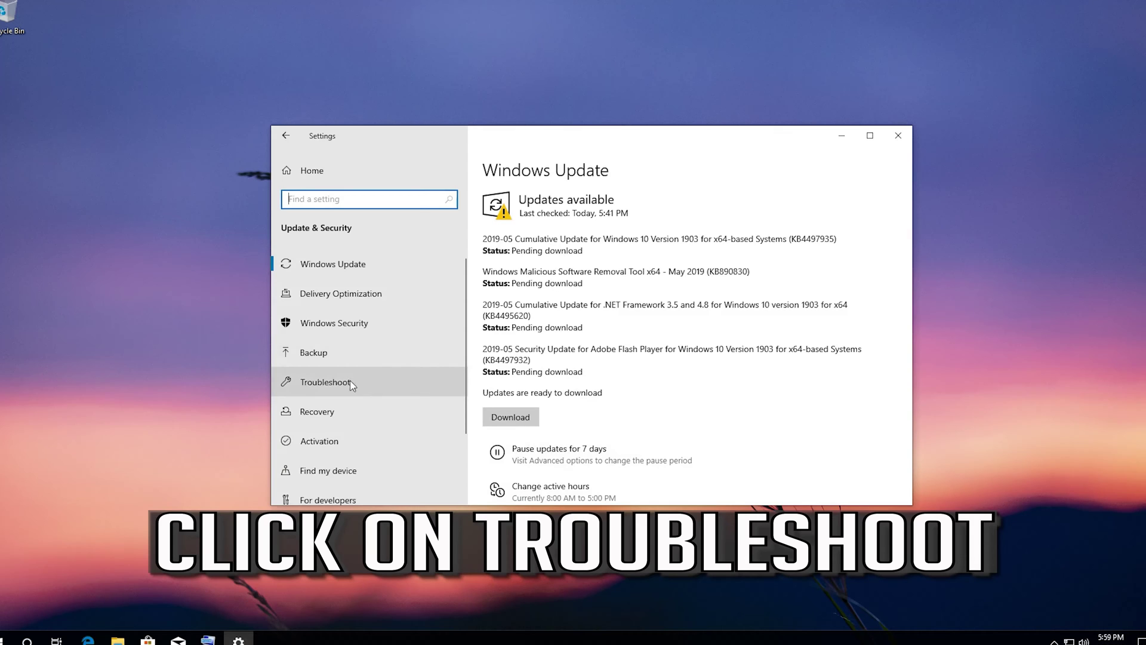
pyautogui.click(365, 387)
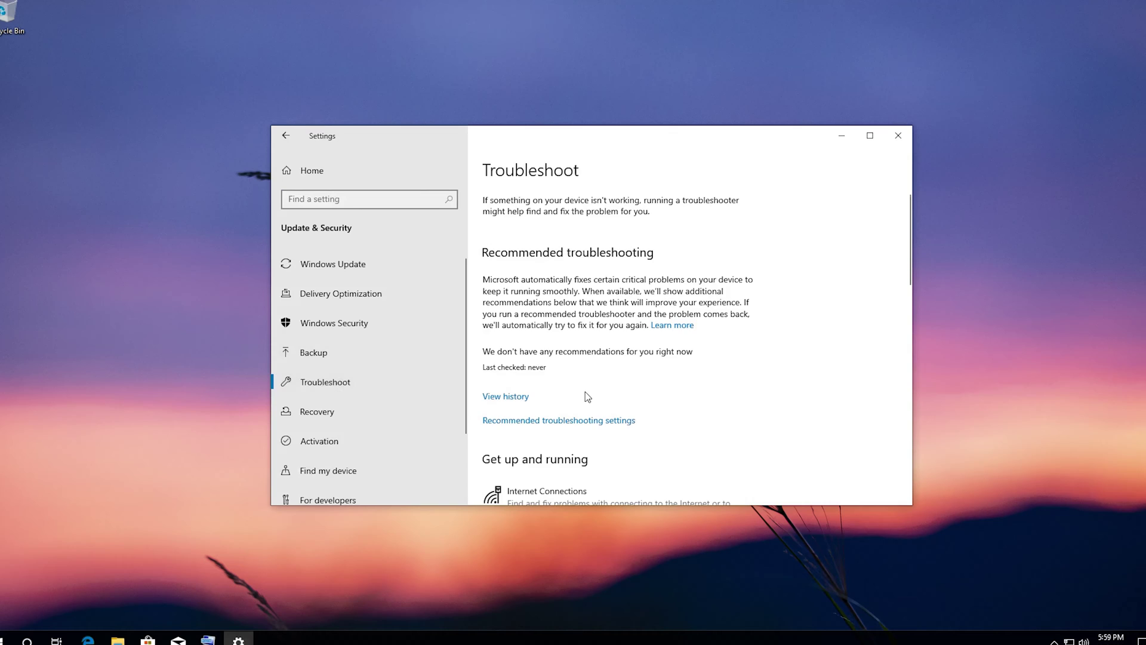
pyautogui.scroll(-3, 586, 396)
pyautogui.scroll(-5, 585, 392)
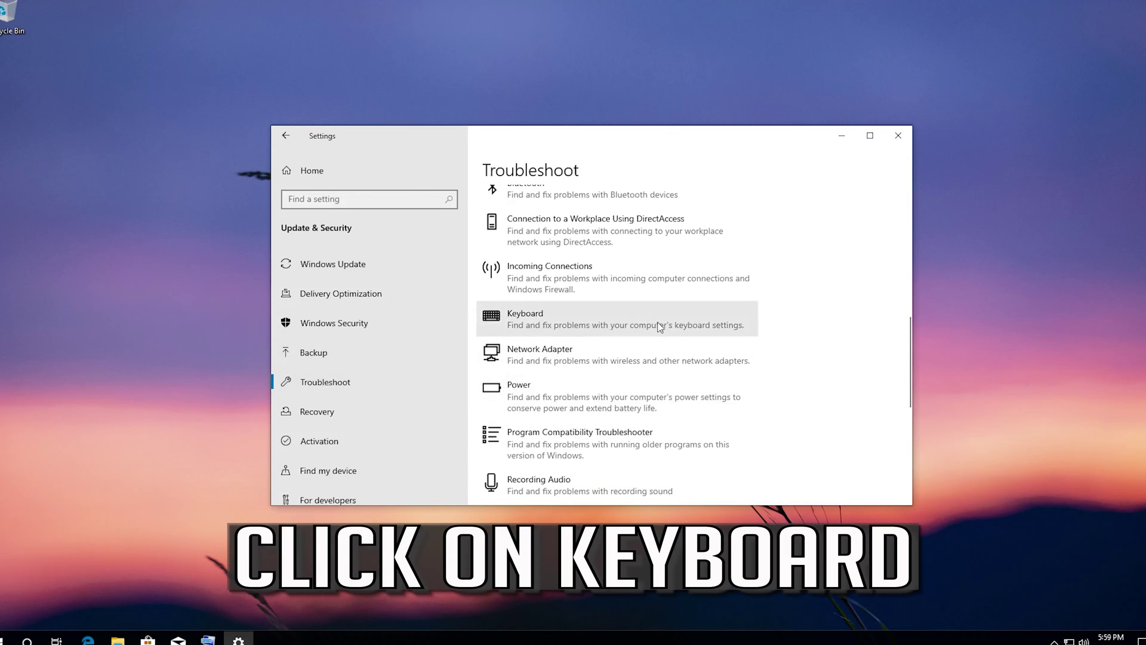
pyautogui.click(624, 328)
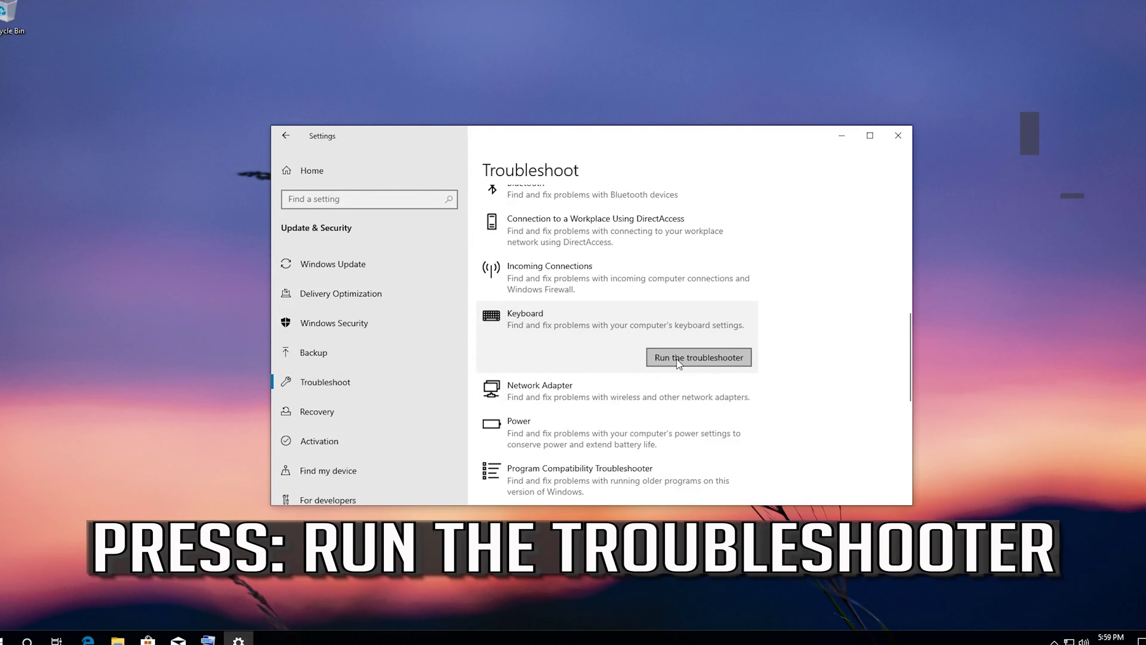
pyautogui.click(724, 357)
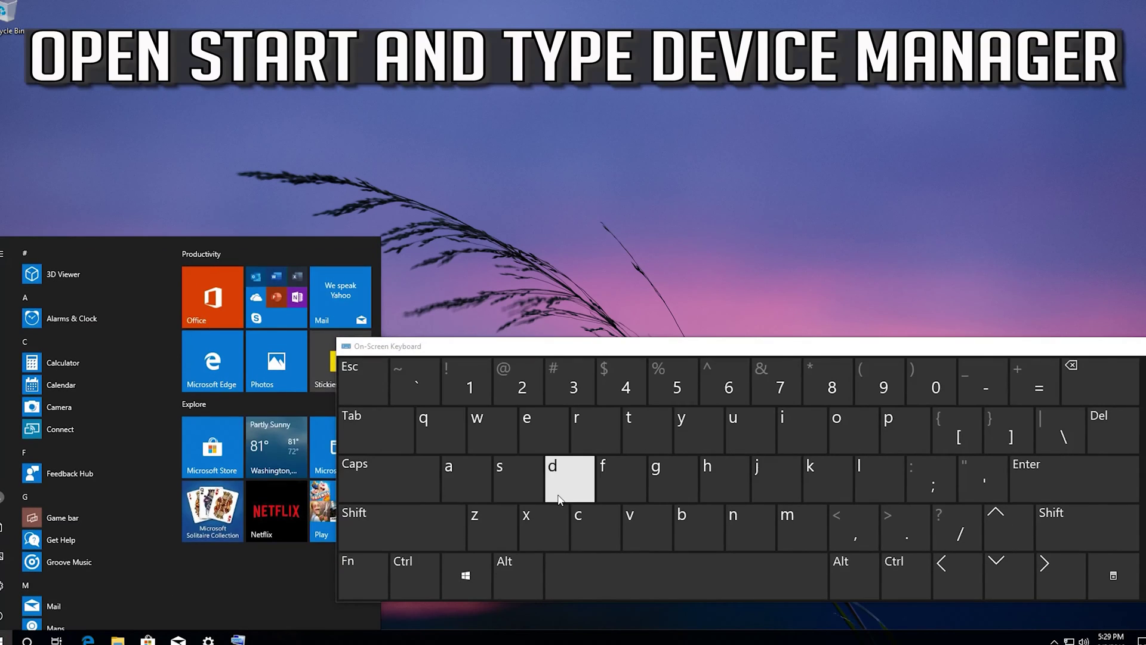
# Search 'device manager' using the on-screen keyboard and launch Device Manager from the results
pyautogui.click(567, 471)
pyautogui.click(545, 447)
pyautogui.click(630, 533)
pyautogui.click(785, 456)
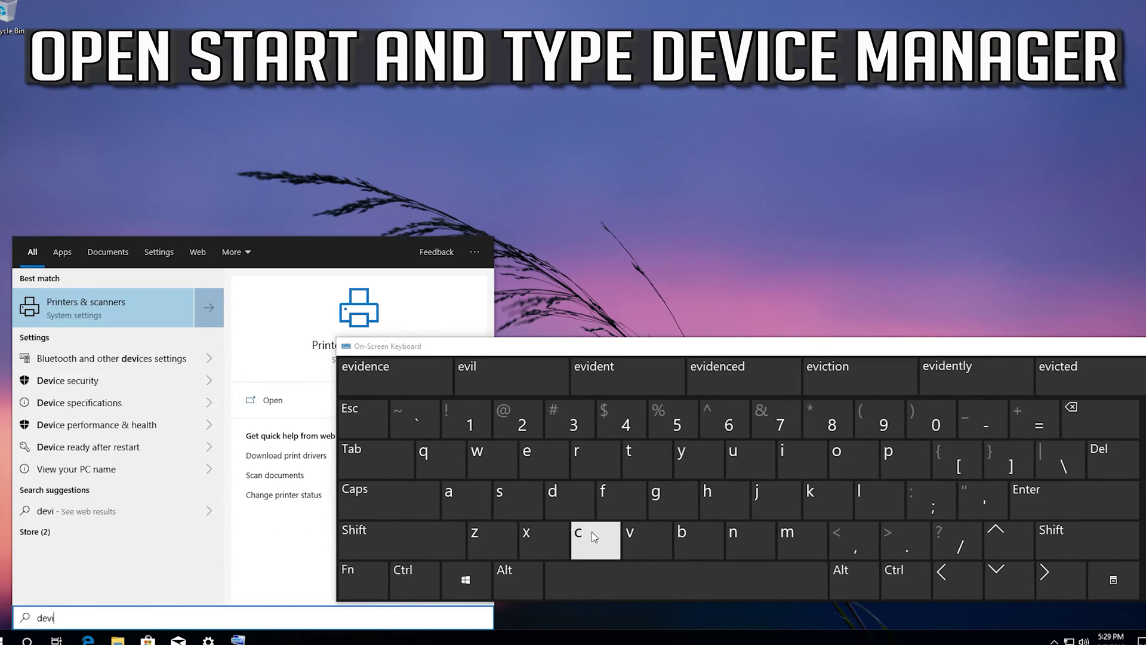
pyautogui.click(579, 533)
pyautogui.click(532, 456)
pyautogui.click(618, 588)
pyautogui.click(788, 533)
pyautogui.click(448, 493)
pyautogui.click(733, 533)
pyautogui.click(448, 492)
pyautogui.click(656, 492)
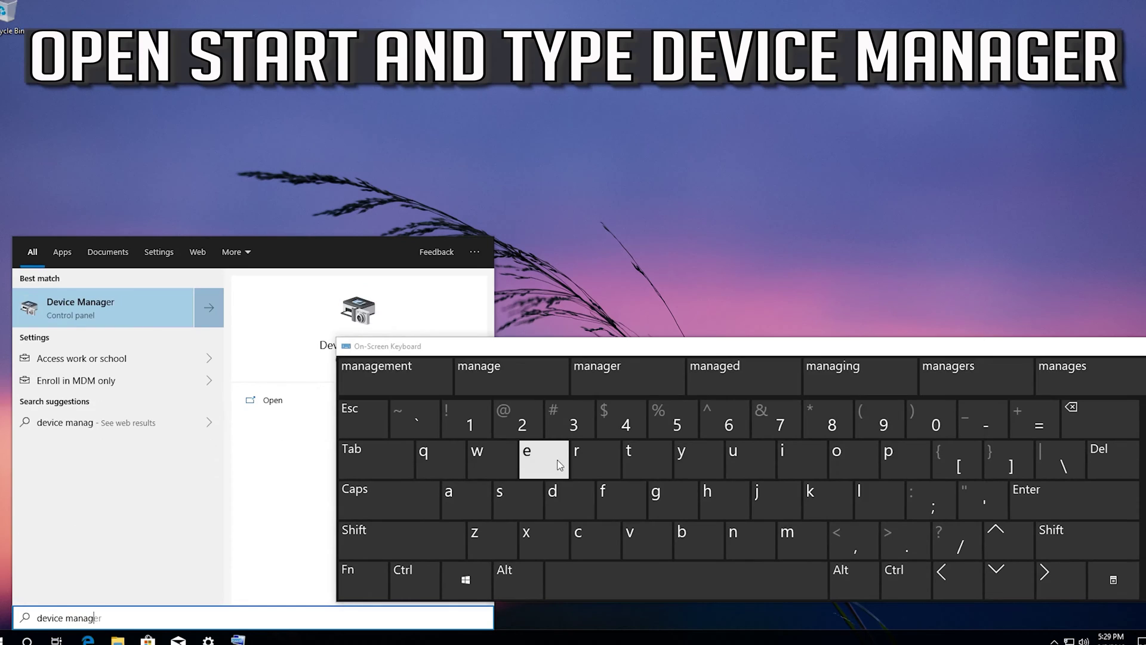
pyautogui.click(526, 457)
pyautogui.click(586, 460)
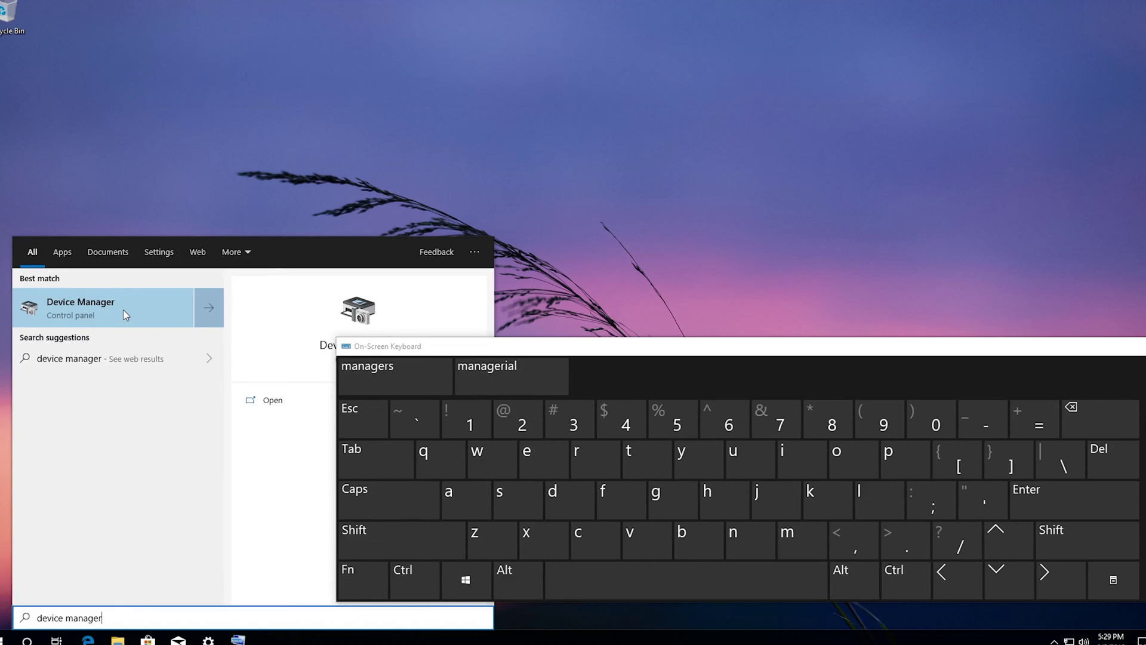
pyautogui.click(123, 309)
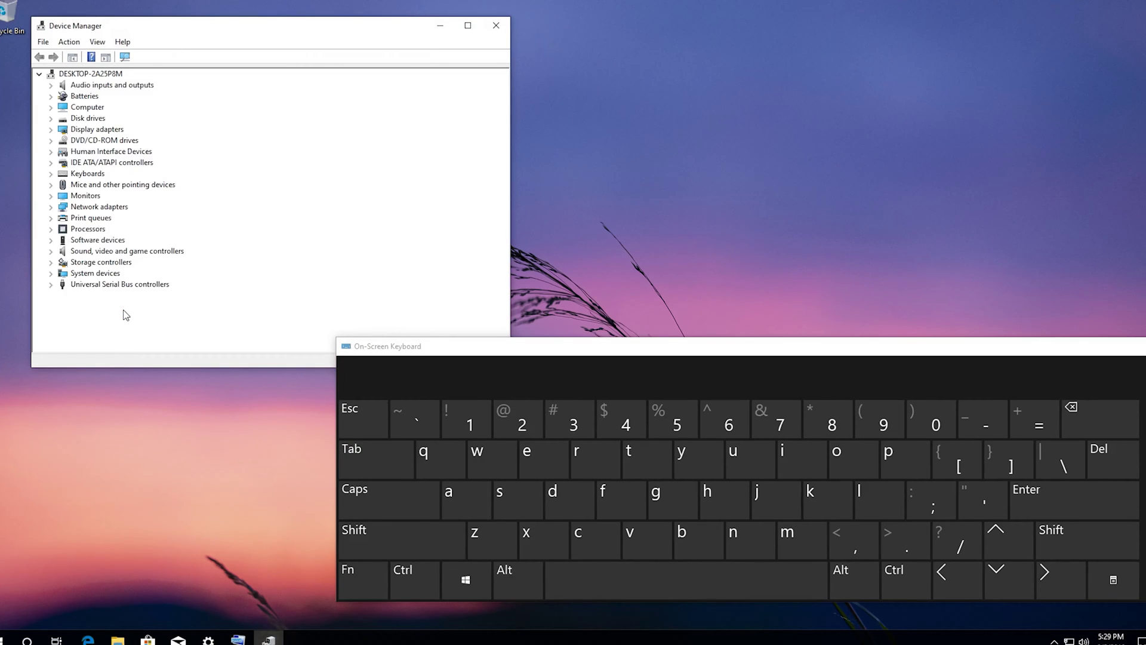
# Rearrange the Device Manager and on-screen keyboard windows, then expand the Keyboards category
pyautogui.moveTo(270, 35); pyautogui.dragTo(389, 87)
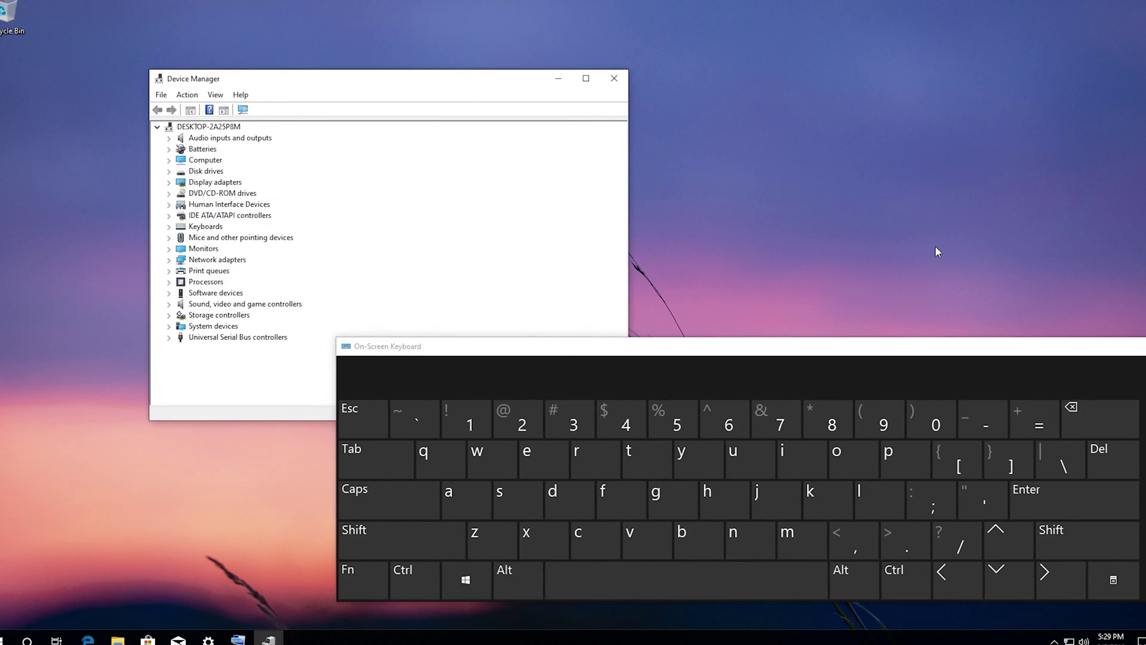
pyautogui.moveTo(1040, 358); pyautogui.dragTo(888, 352)
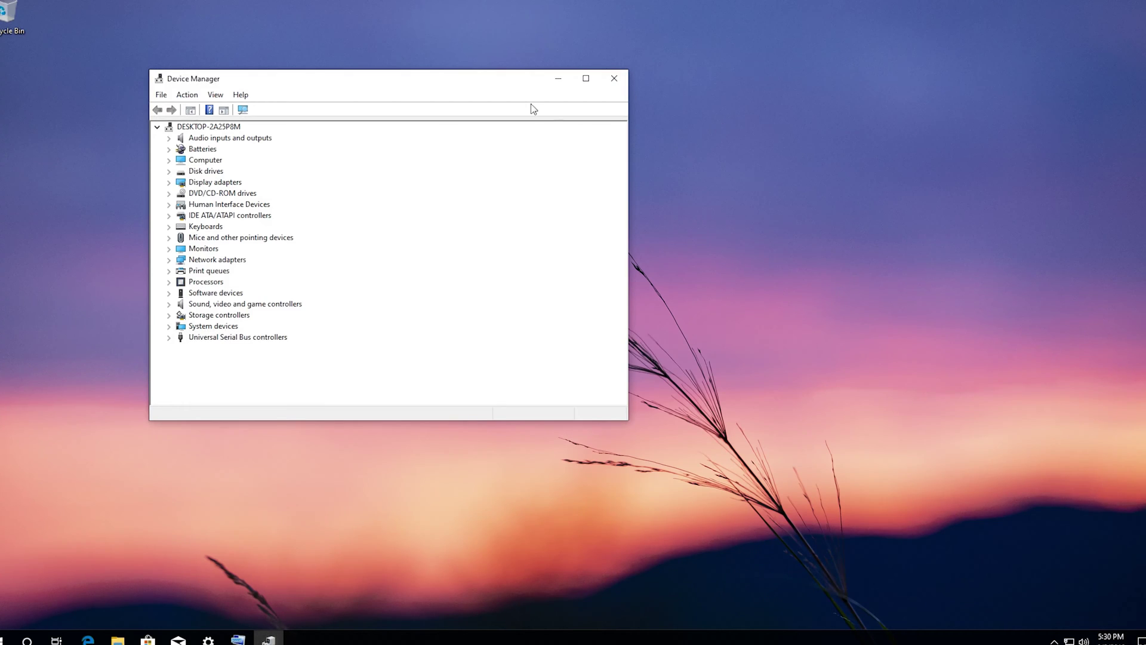
pyautogui.moveTo(489, 78); pyautogui.dragTo(715, 124)
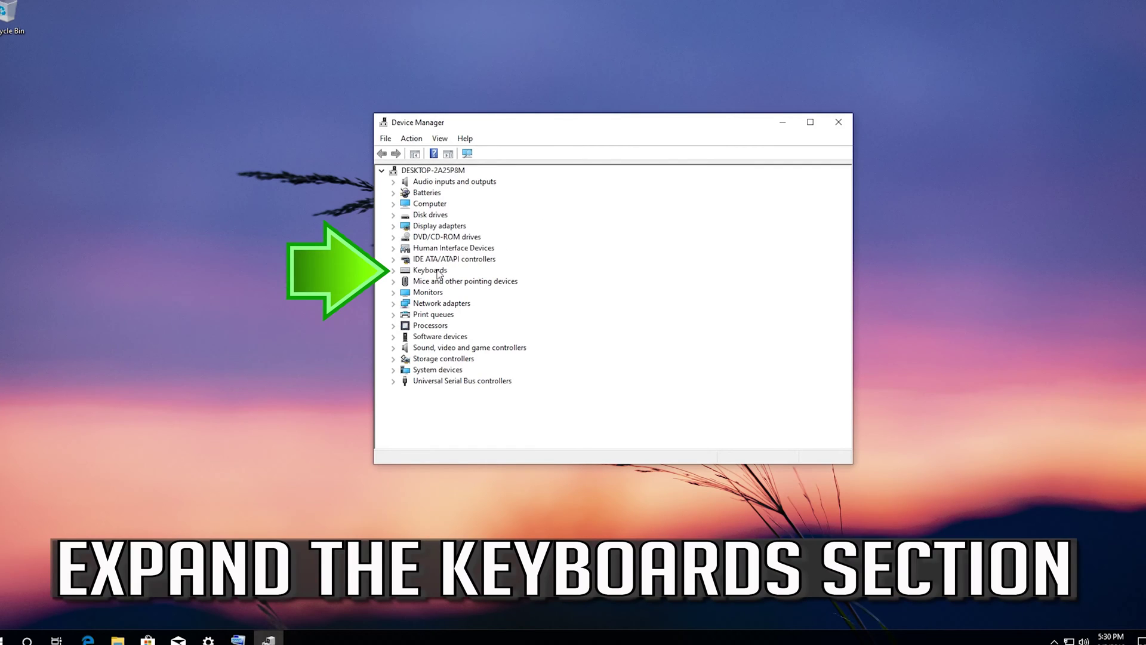
pyautogui.click(438, 273)
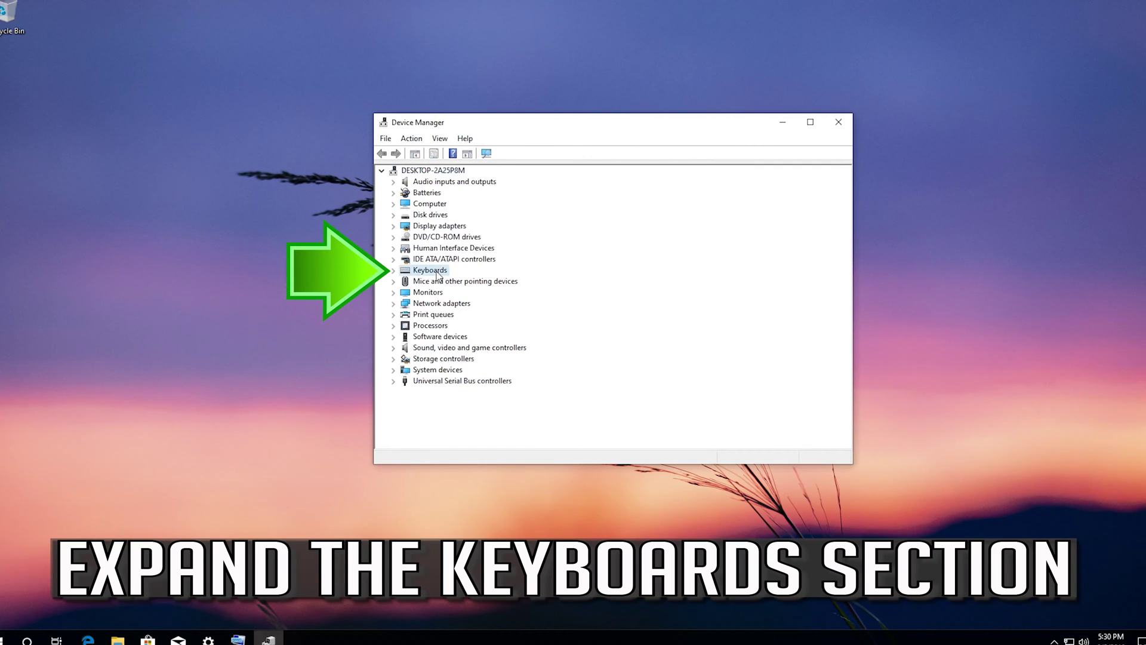
pyautogui.click(393, 271)
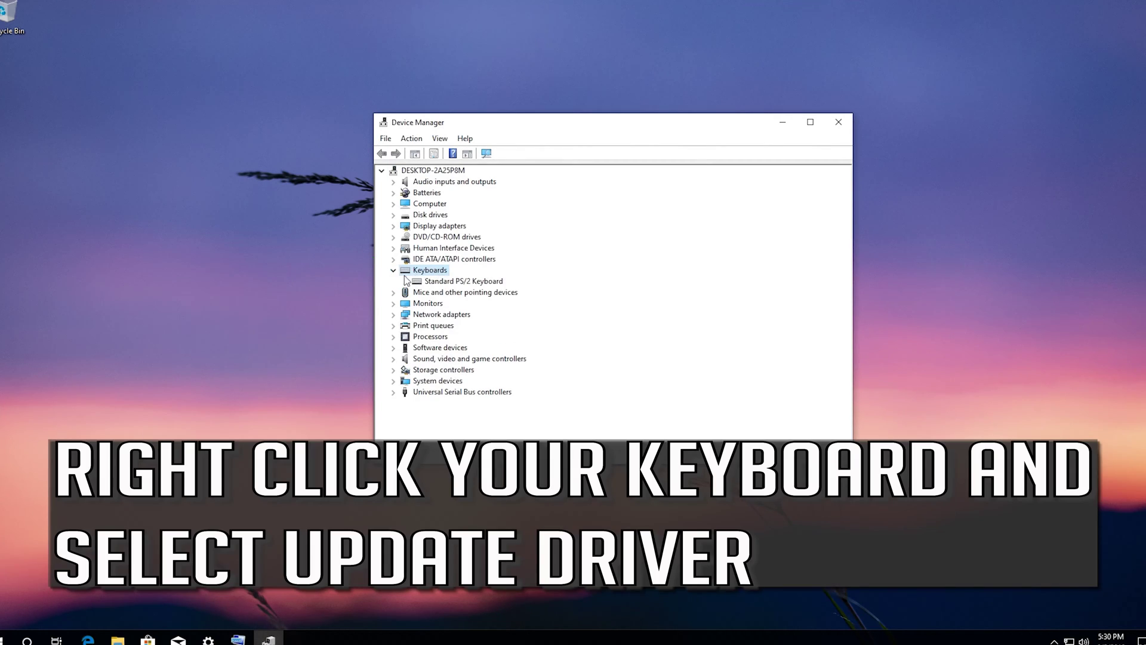
# Reinstall the Standard PS/2 Keyboard driver from the compatible-driver list and restart Windows
pyautogui.click(429, 282)
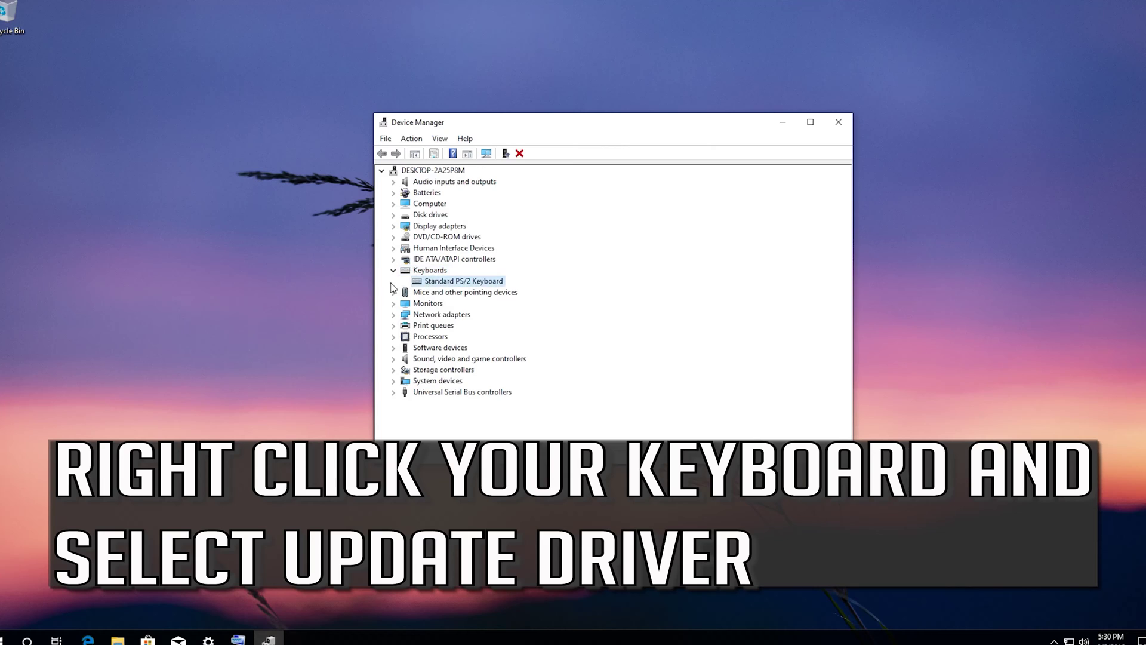
pyautogui.rightClick(467, 285)
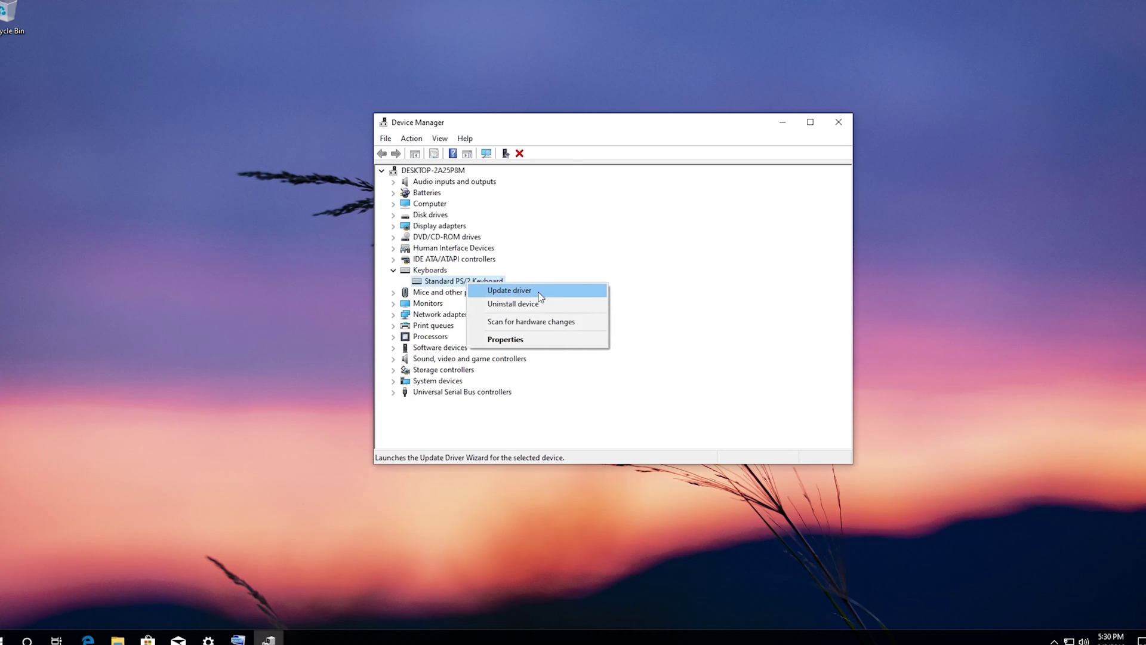
pyautogui.click(540, 292)
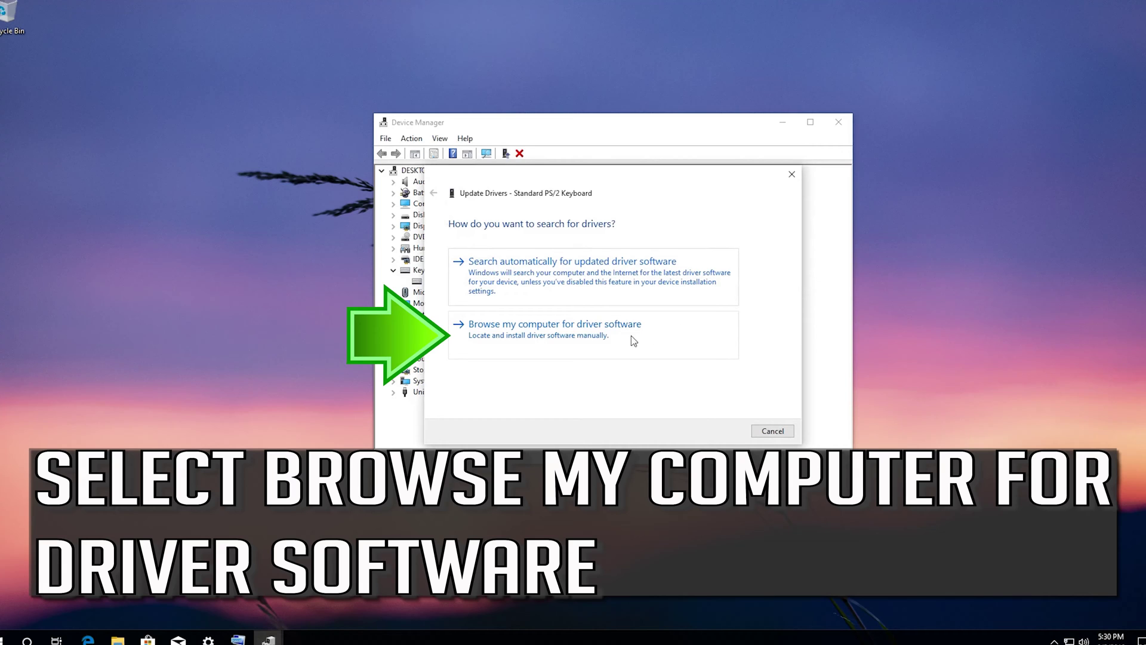
pyautogui.click(588, 337)
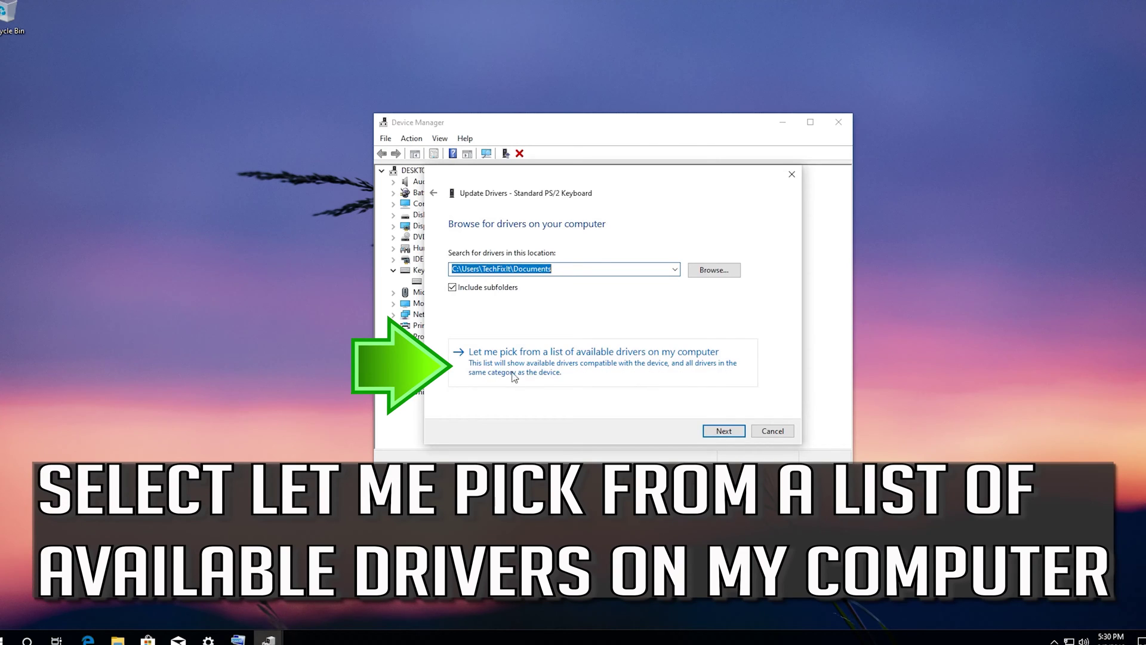
pyautogui.click(593, 373)
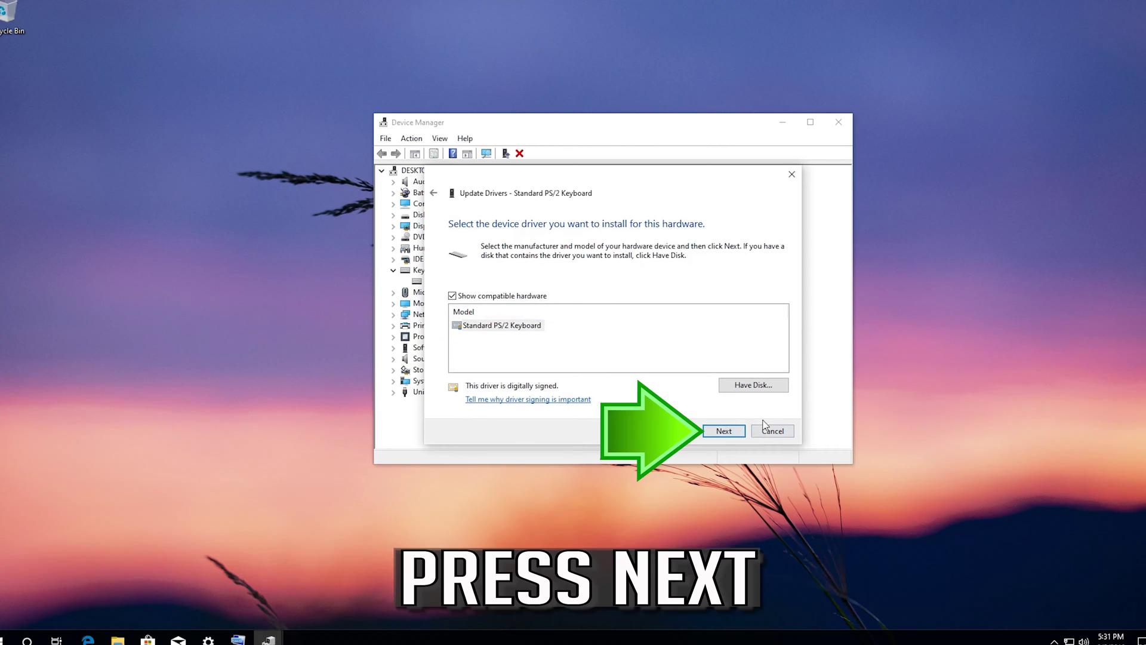
pyautogui.click(723, 431)
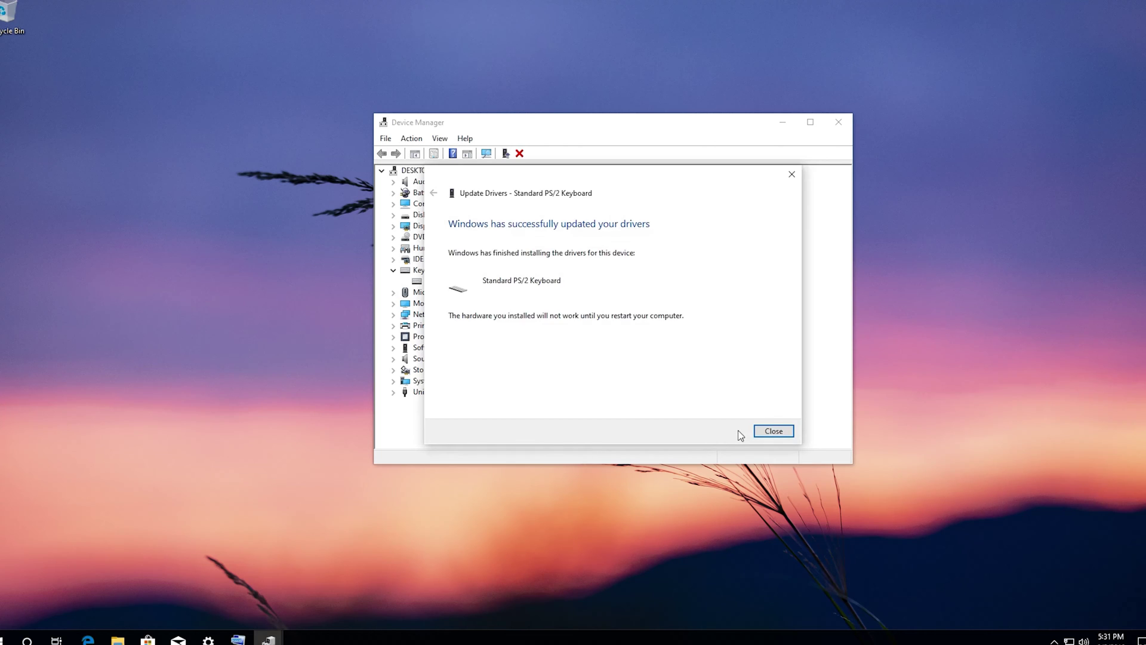
pyautogui.click(772, 436)
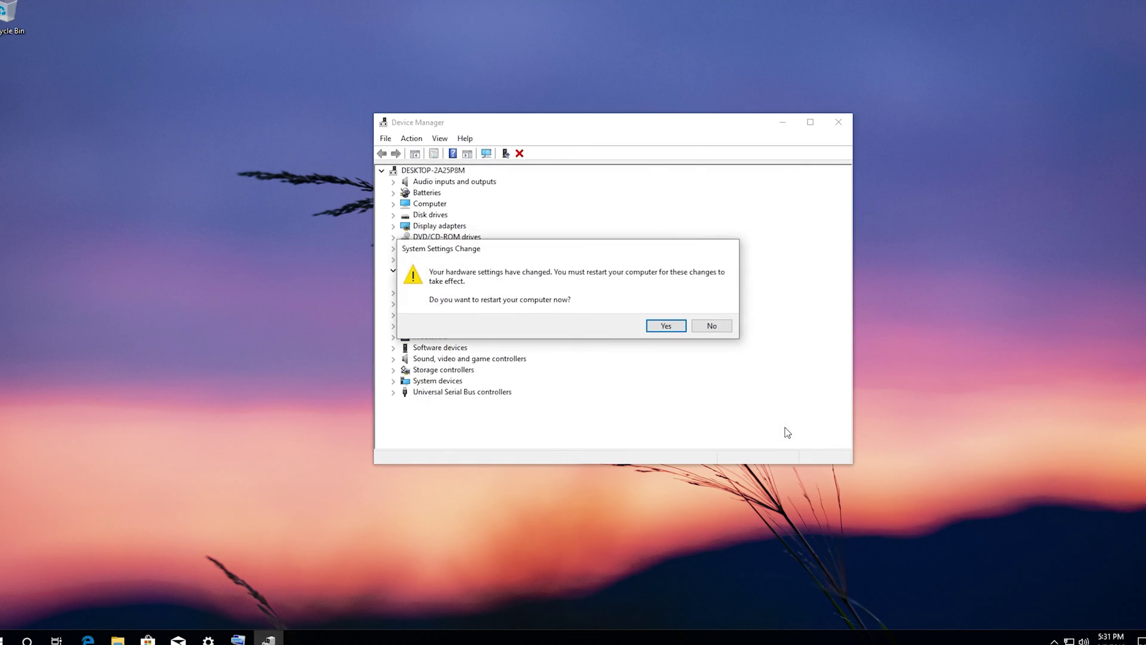
pyautogui.click(683, 328)
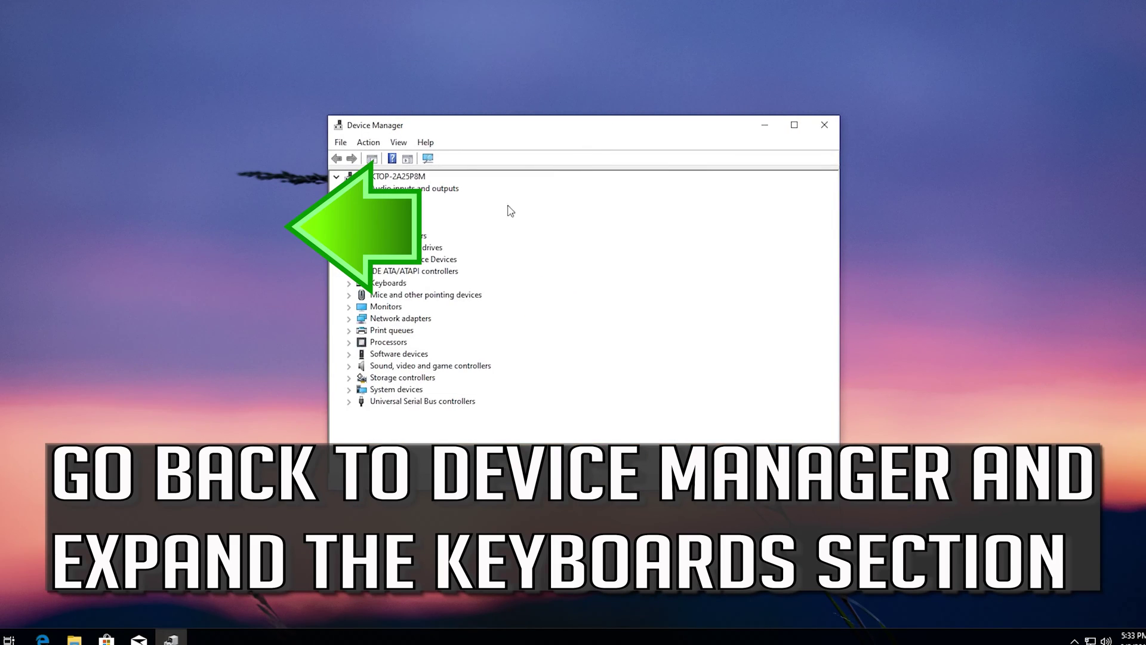
# Uninstall the Standard PS/2 Keyboard device and accept the restart prompt
pyautogui.click(349, 284)
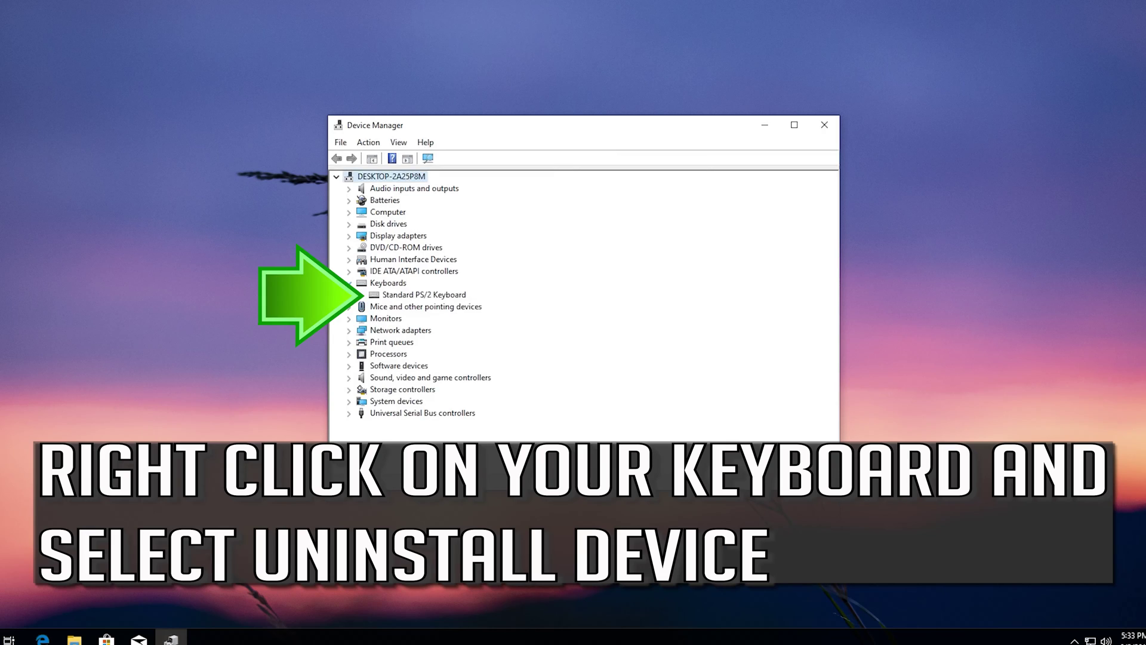
pyautogui.click(403, 294)
pyautogui.rightClick(404, 296)
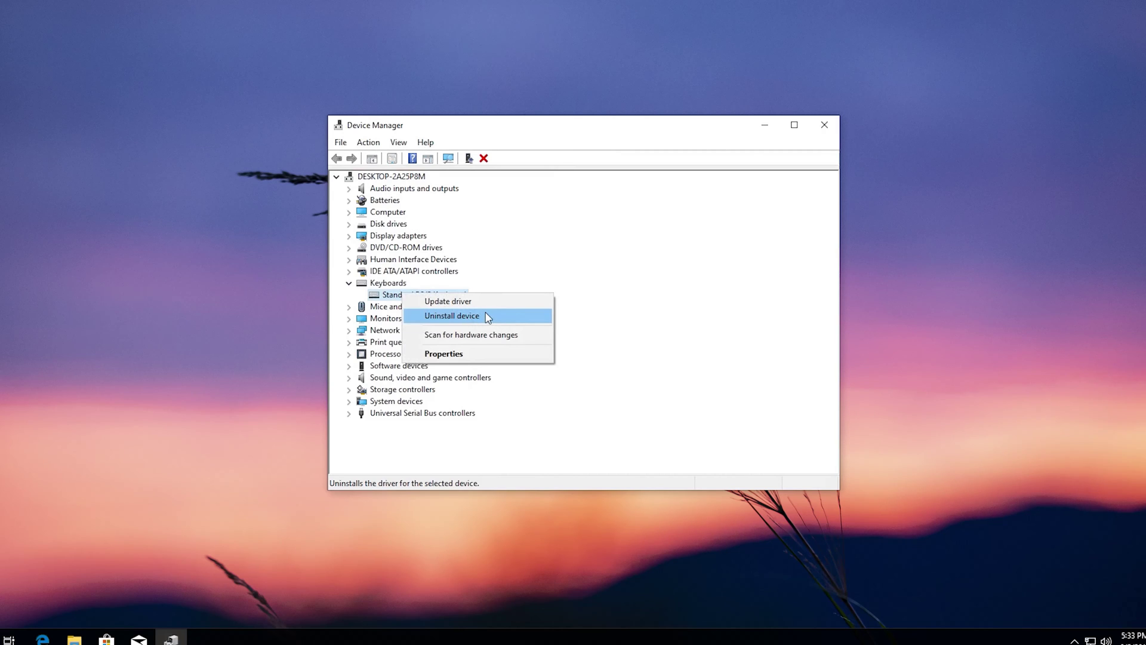
pyautogui.click(486, 317)
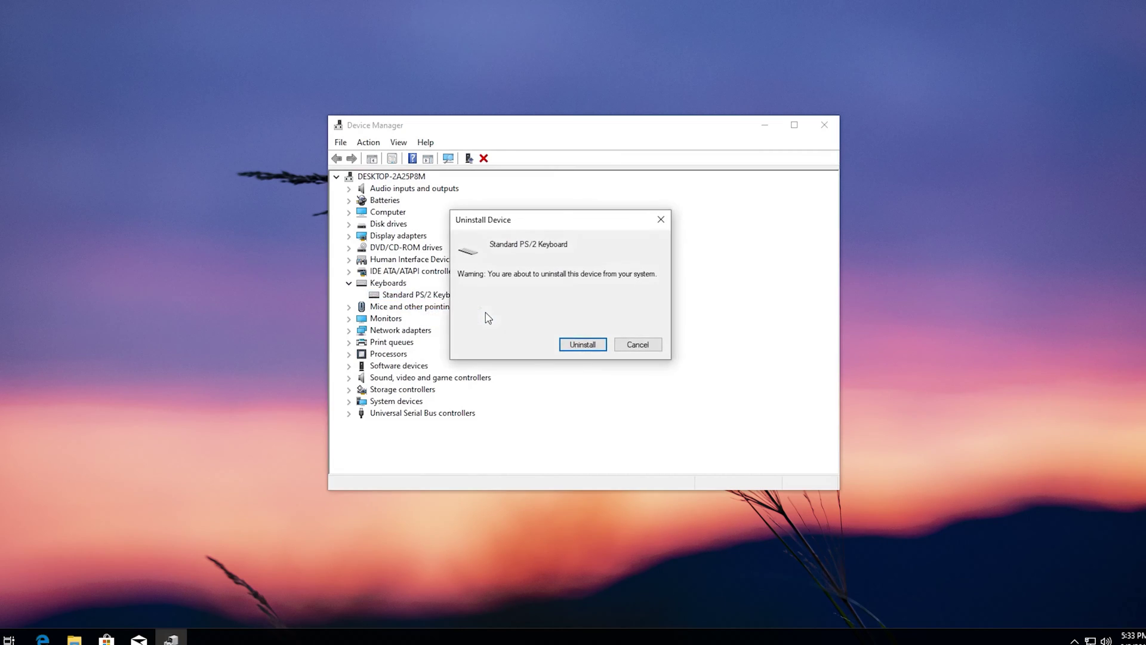
pyautogui.click(592, 340)
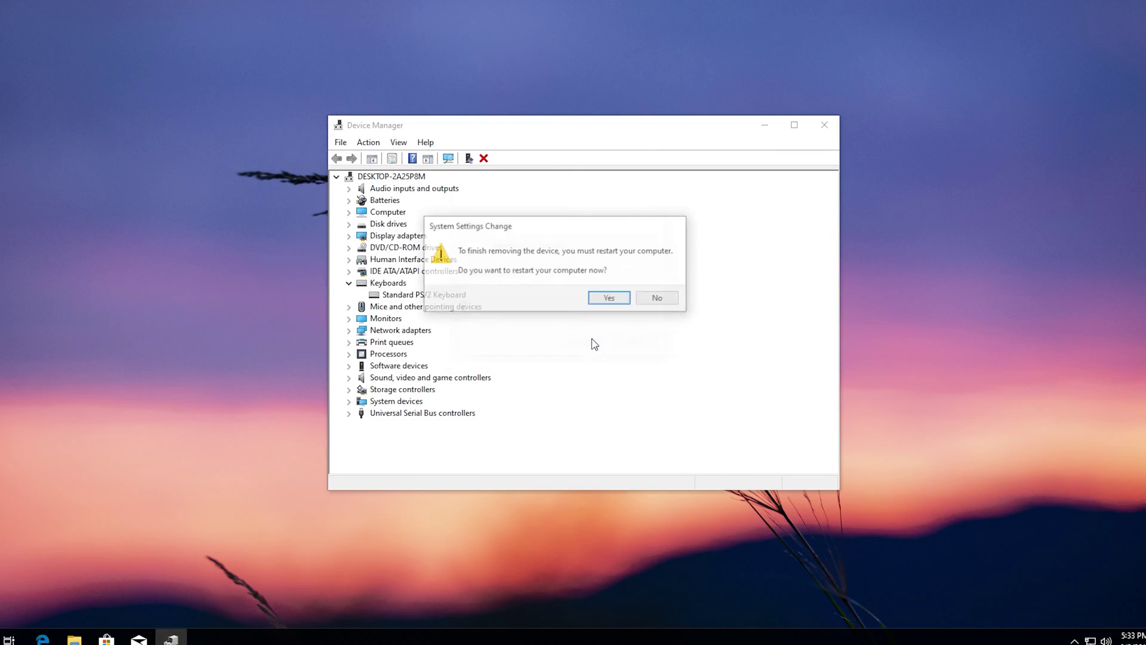
pyautogui.click(610, 299)
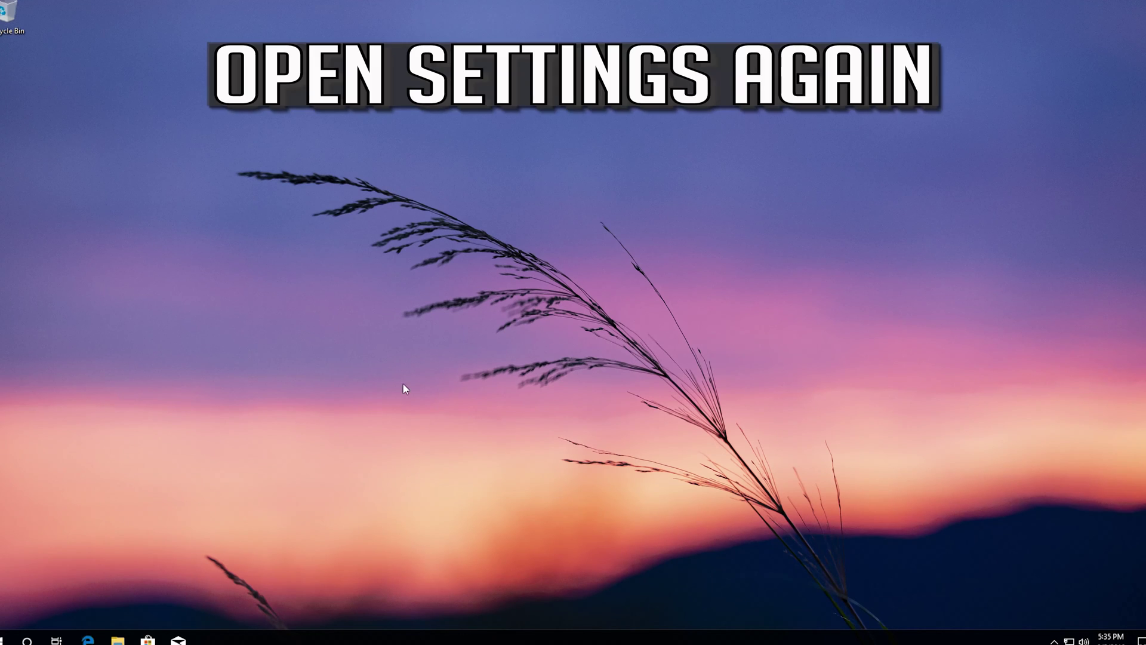
# Open Settings with the gear icon in the Start menu
pyautogui.click(7, 638)
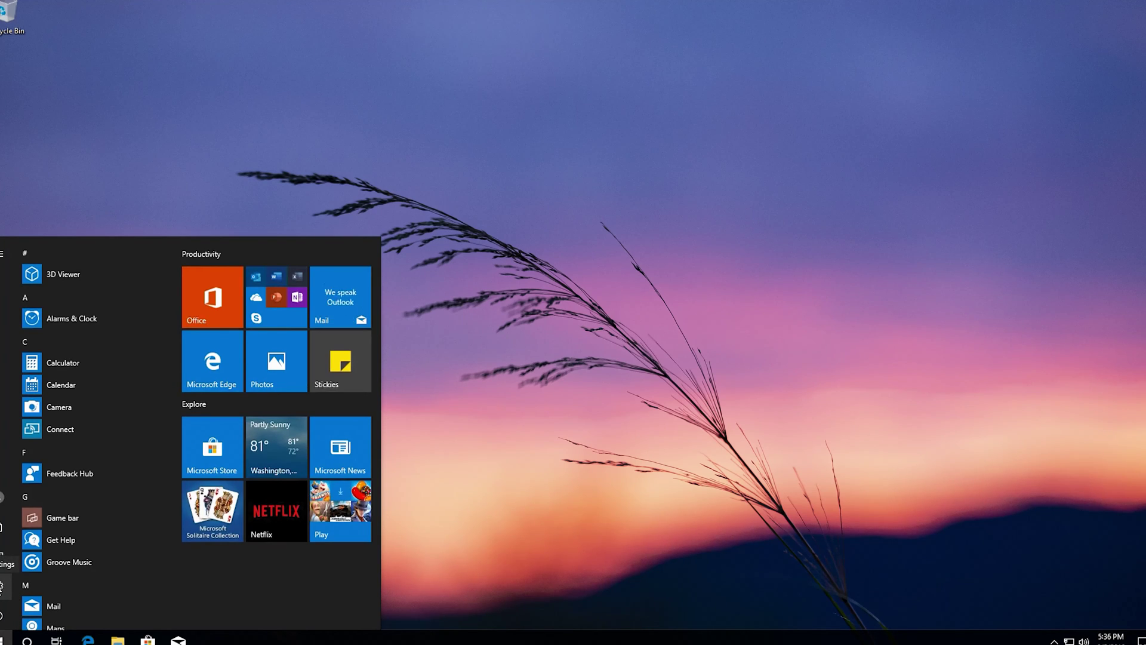
pyautogui.click(2, 587)
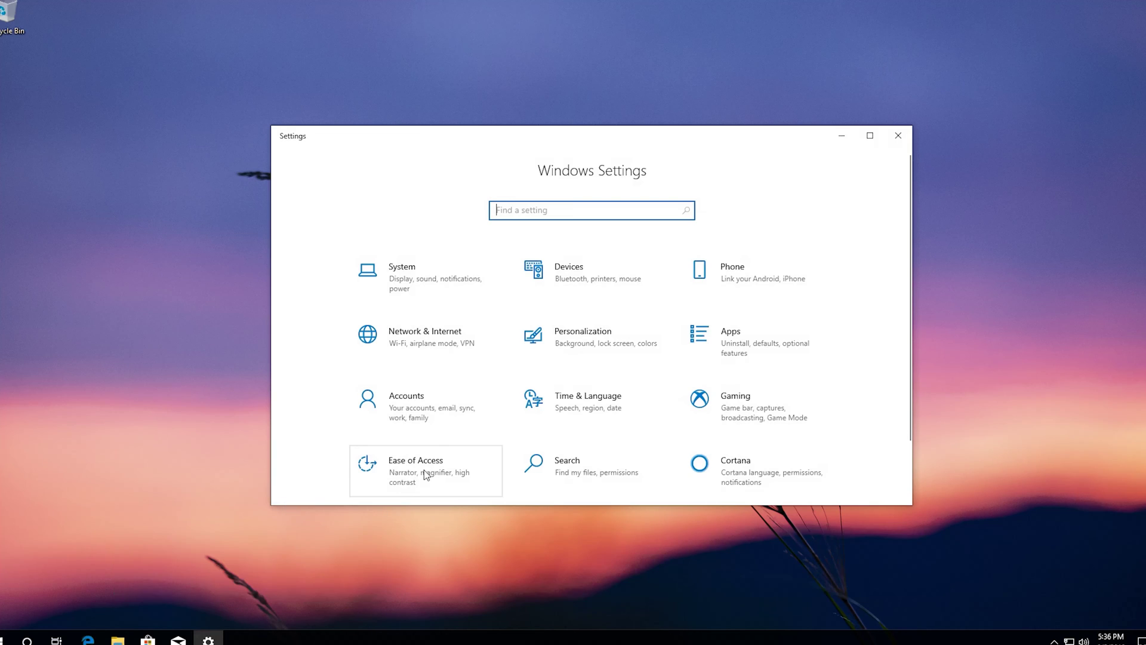
# Go to Ease of Access > Keyboard and scroll to the Use Filter Keys section
pyautogui.click(432, 471)
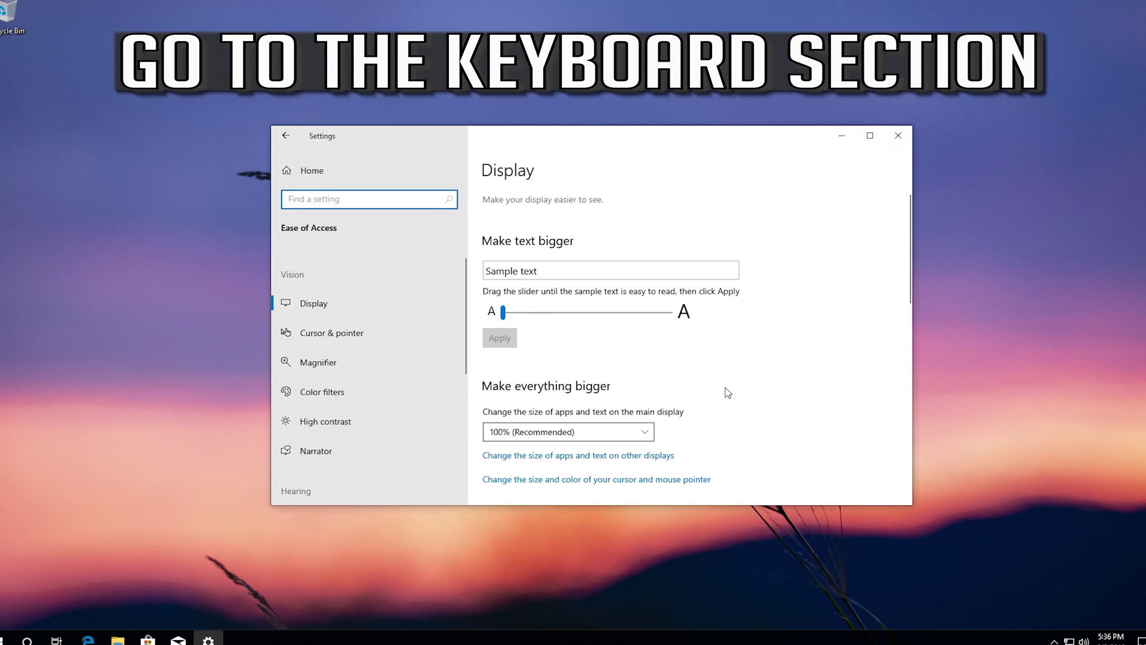
pyautogui.scroll(-5, 345, 418)
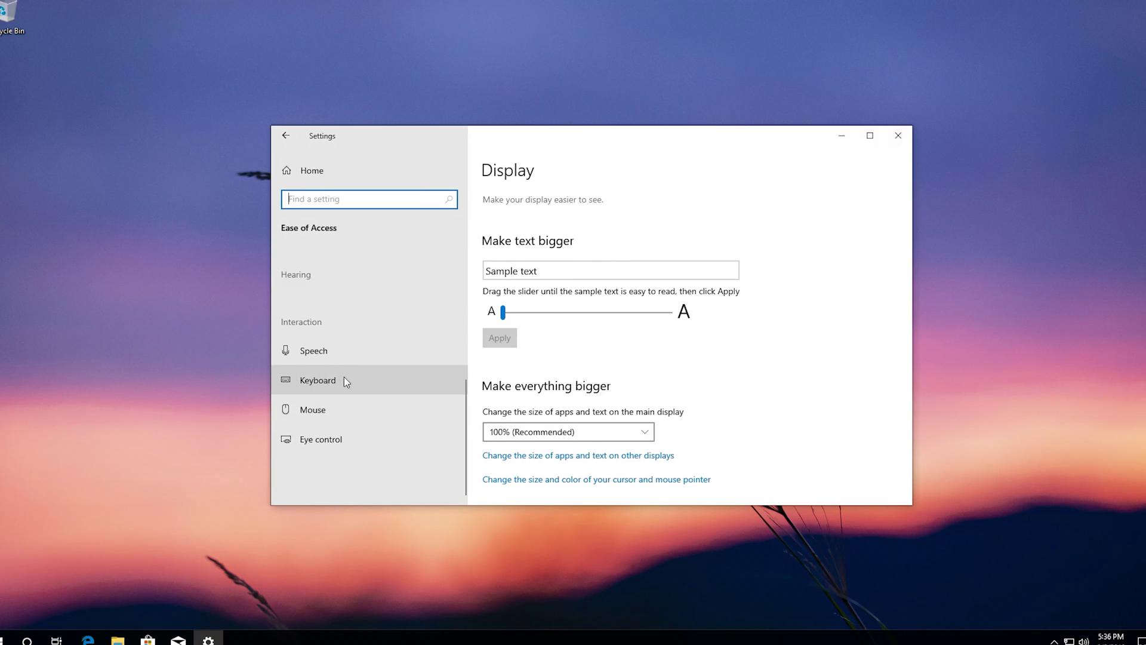
pyautogui.click(333, 383)
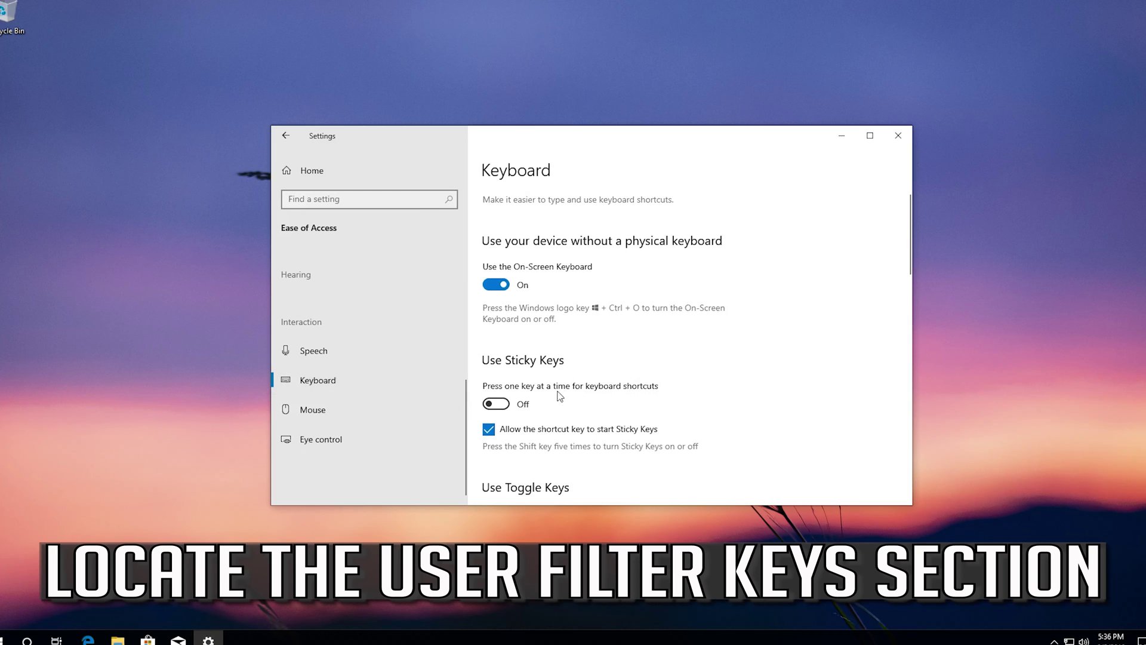
pyautogui.scroll(-5, 668, 401)
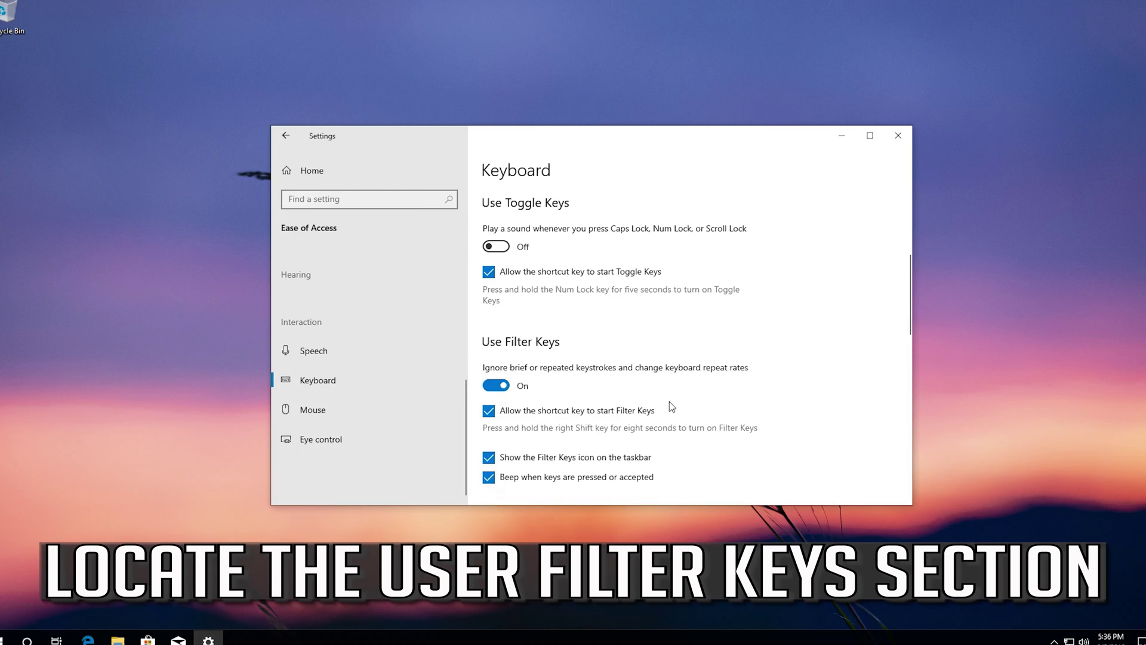